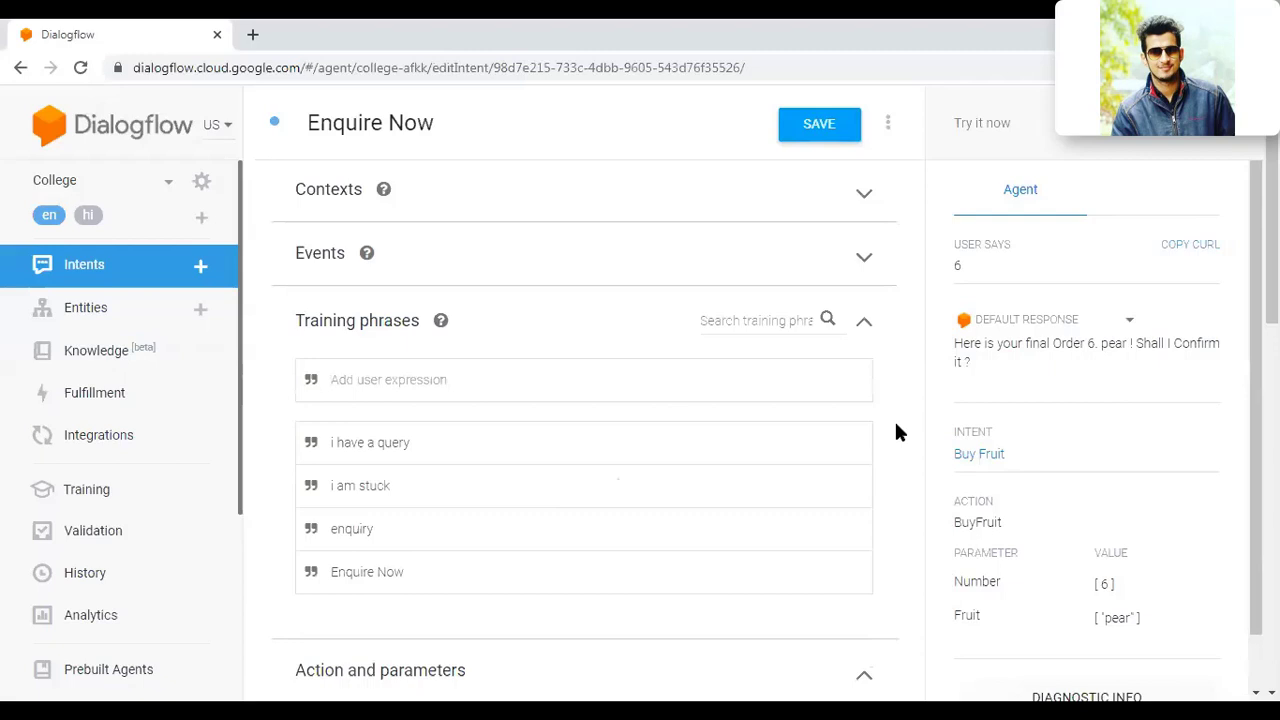
{"action": "scroll", "coordinate": [896, 432], "scroll_direction": "down", "scroll_amount": 1}
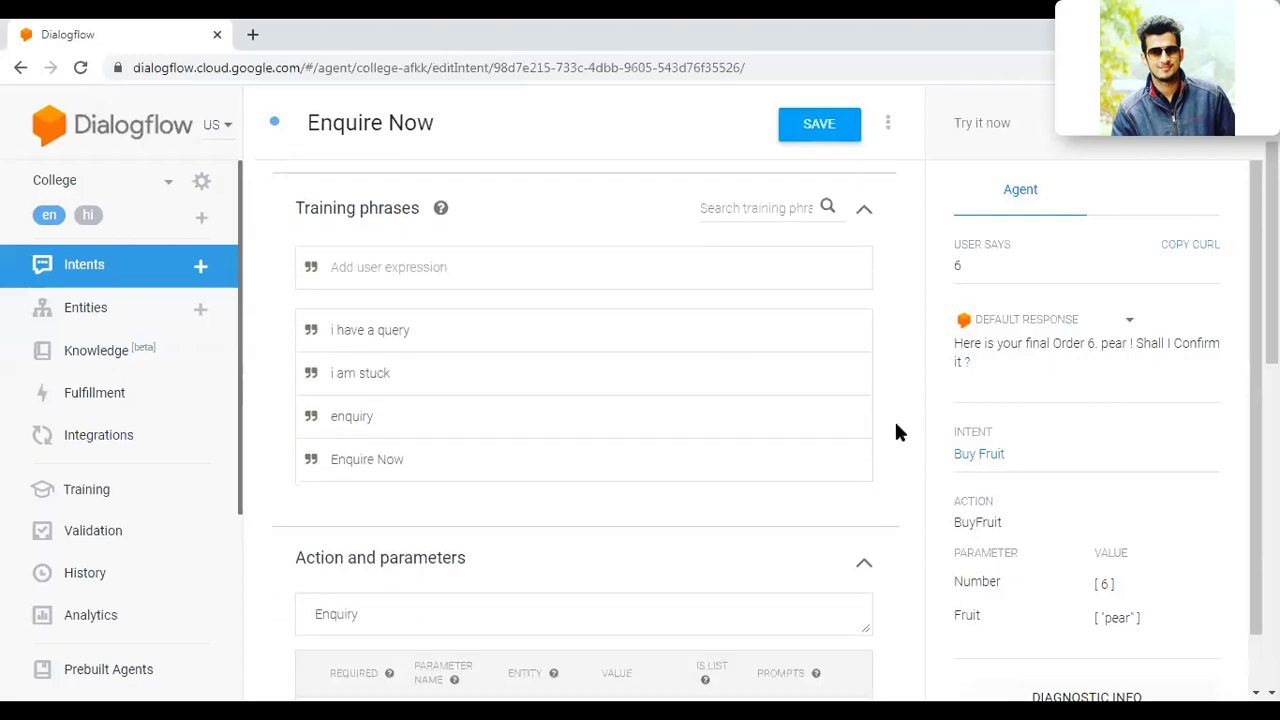
{"action": "scroll", "coordinate": [896, 432], "scroll_direction": "down", "scroll_amount": 7}
{"action": "scroll", "coordinate": [896, 432], "scroll_direction": "up", "scroll_amount": 3}
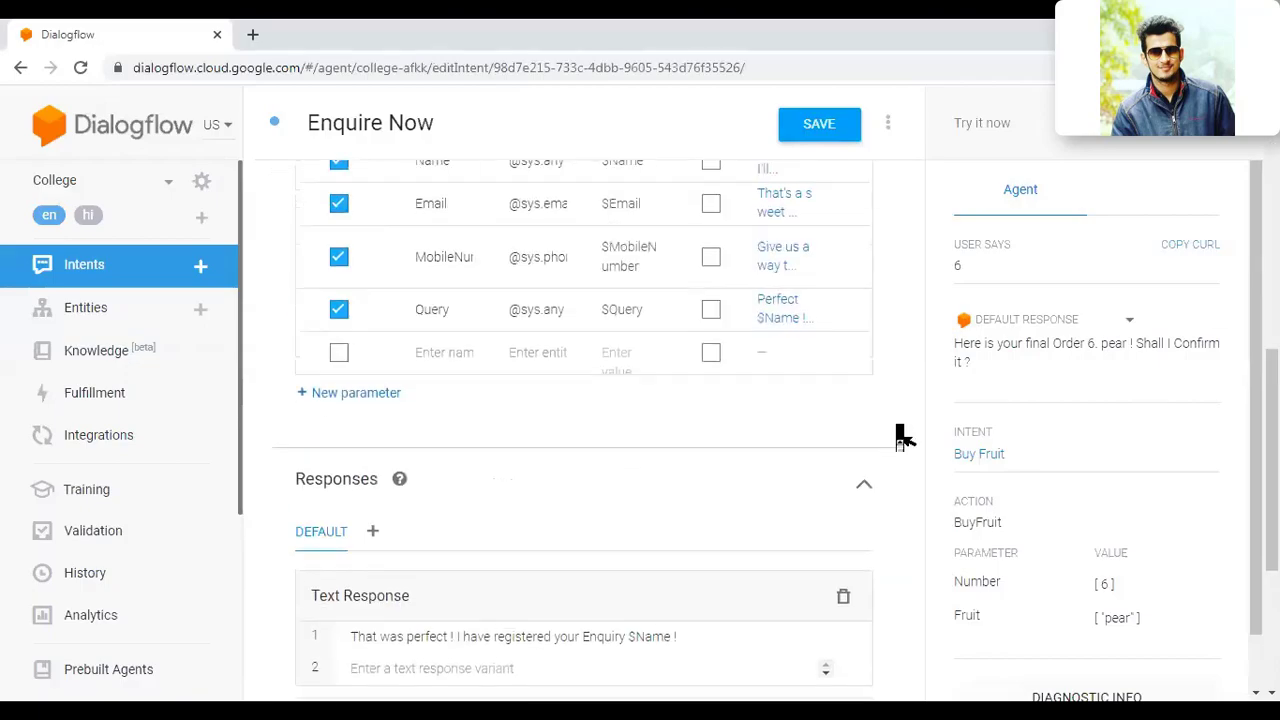
{"action": "scroll", "coordinate": [896, 432], "scroll_direction": "down", "scroll_amount": 1}
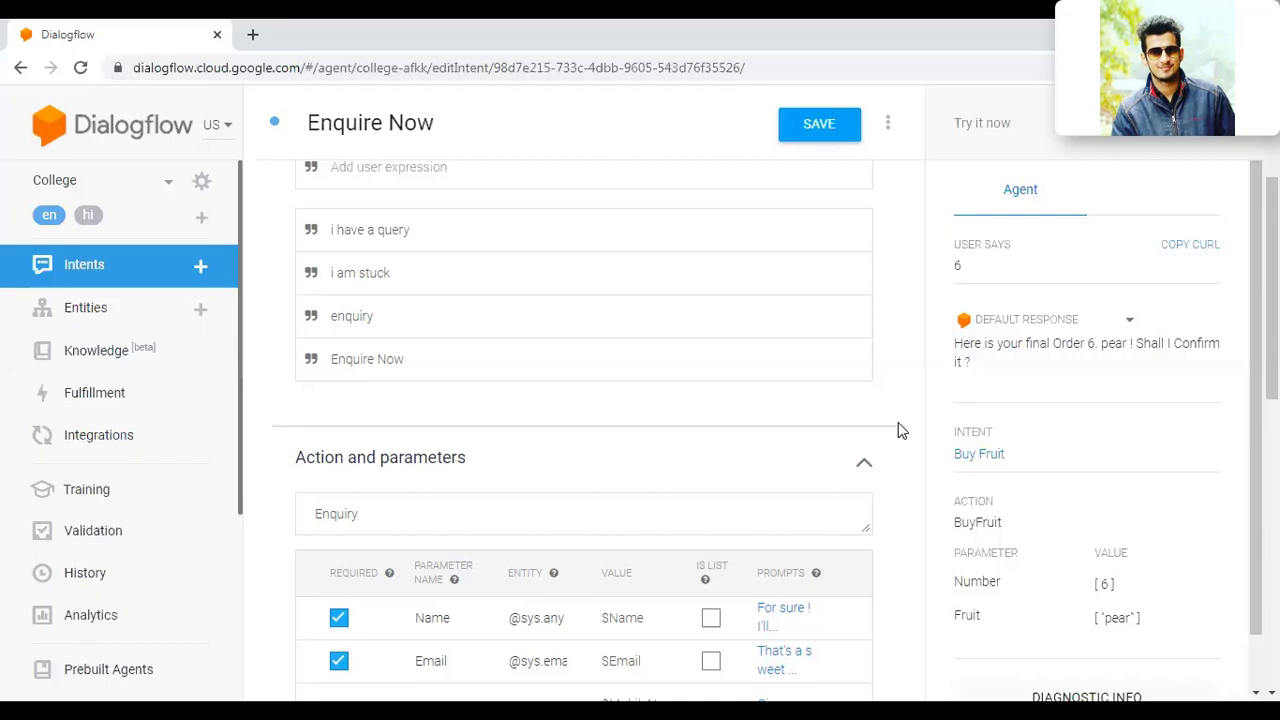
{"action": "scroll", "coordinate": [896, 432], "scroll_direction": "down", "scroll_amount": 2}
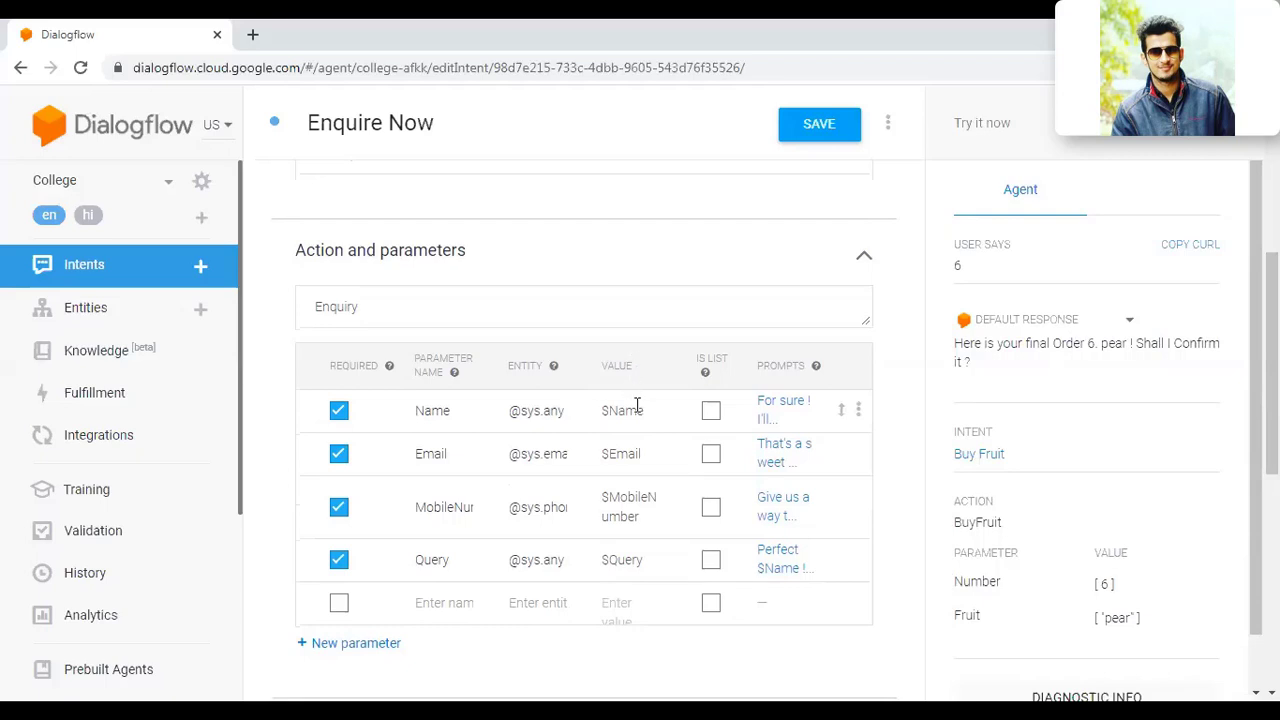
Step: Review the Name parameter's prompt, then bring up the Email prompt 'That's a sweet name $Name ! Kindly enter your Email ID'
{"action": "left_click", "coordinate": [772, 405]}
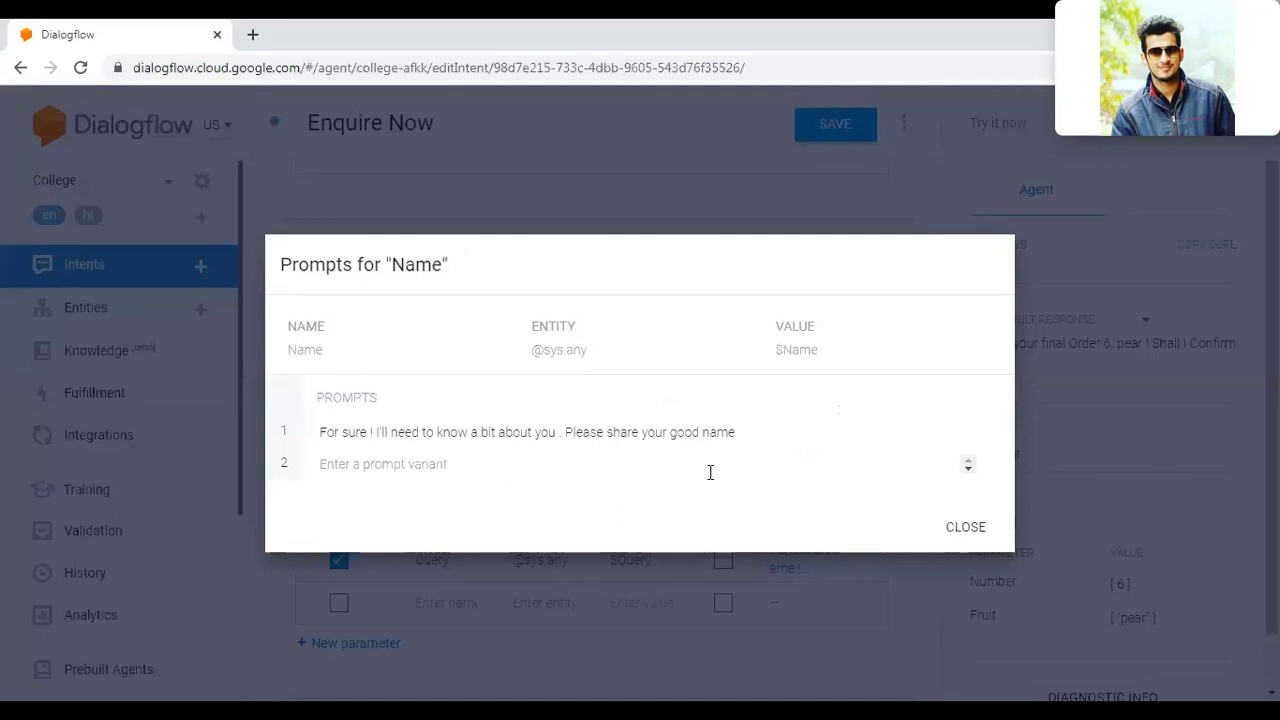
{"action": "left_click", "coordinate": [960, 527]}
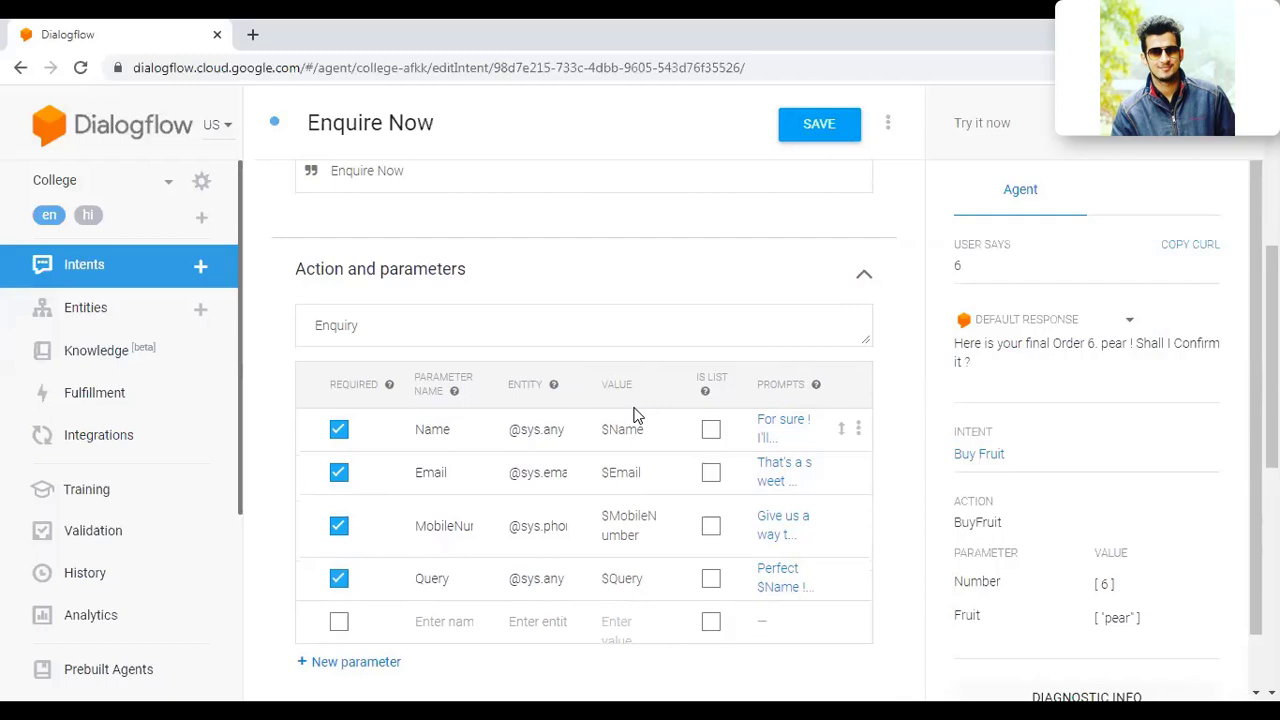
{"action": "scroll", "coordinate": [906, 458], "scroll_direction": "down", "scroll_amount": 1}
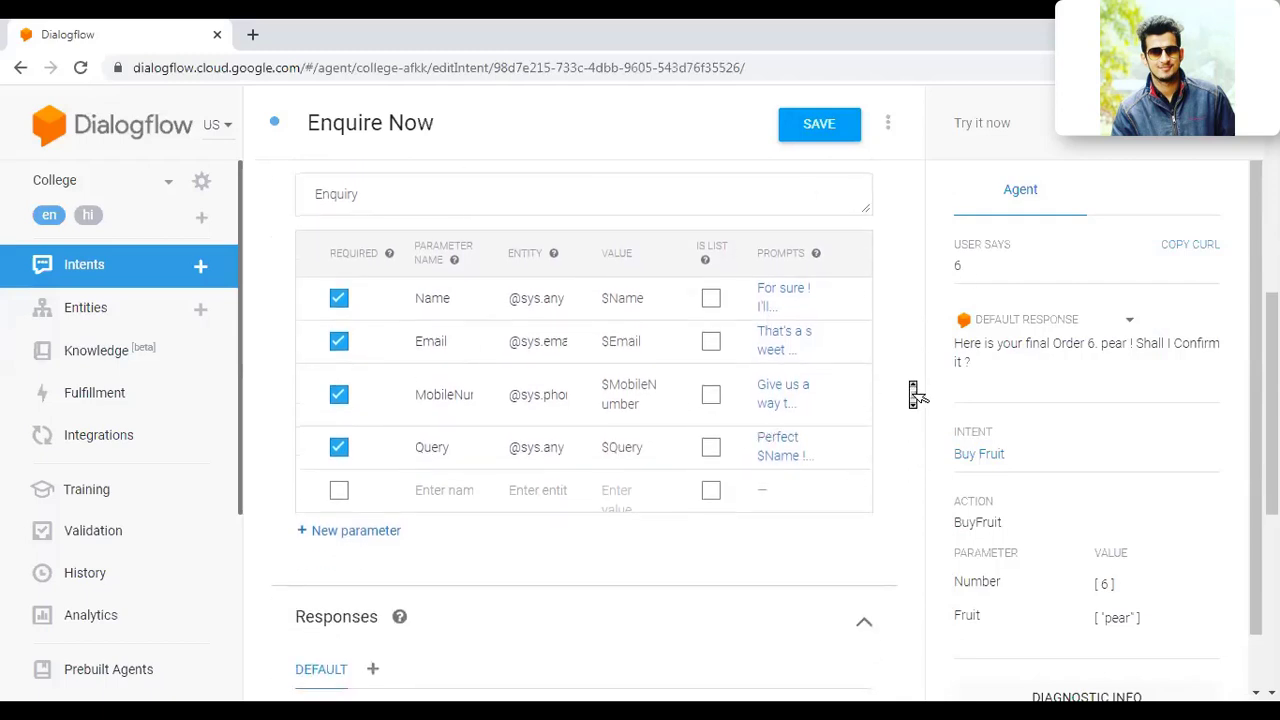
{"action": "scroll", "coordinate": [913, 393], "scroll_direction": "down", "scroll_amount": 1}
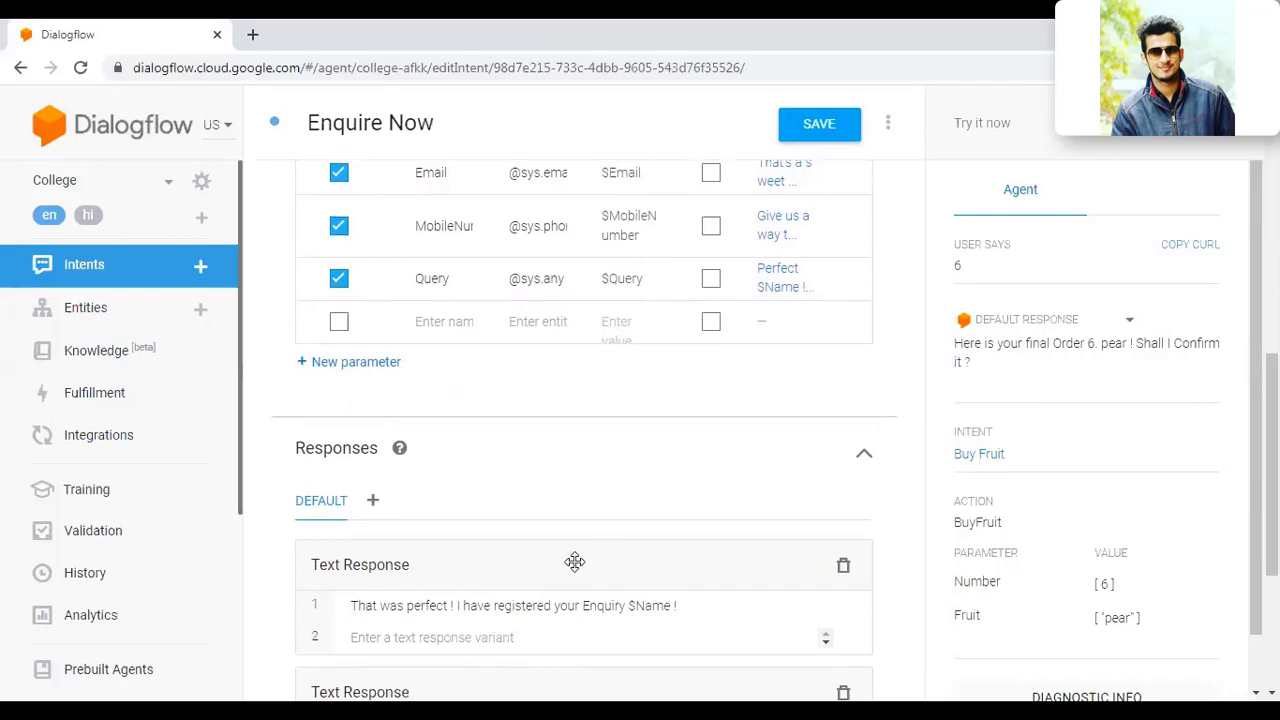
{"action": "scroll", "coordinate": [703, 533], "scroll_direction": "up", "scroll_amount": 1}
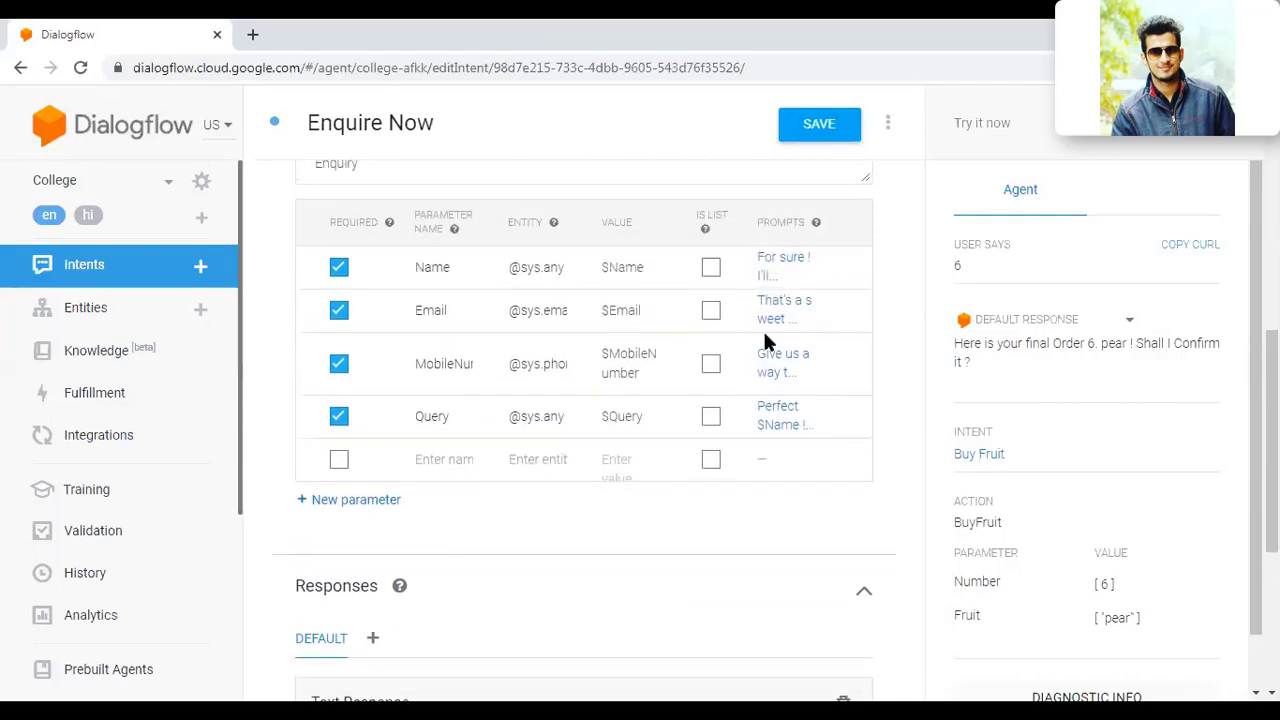
{"action": "left_click", "coordinate": [780, 320]}
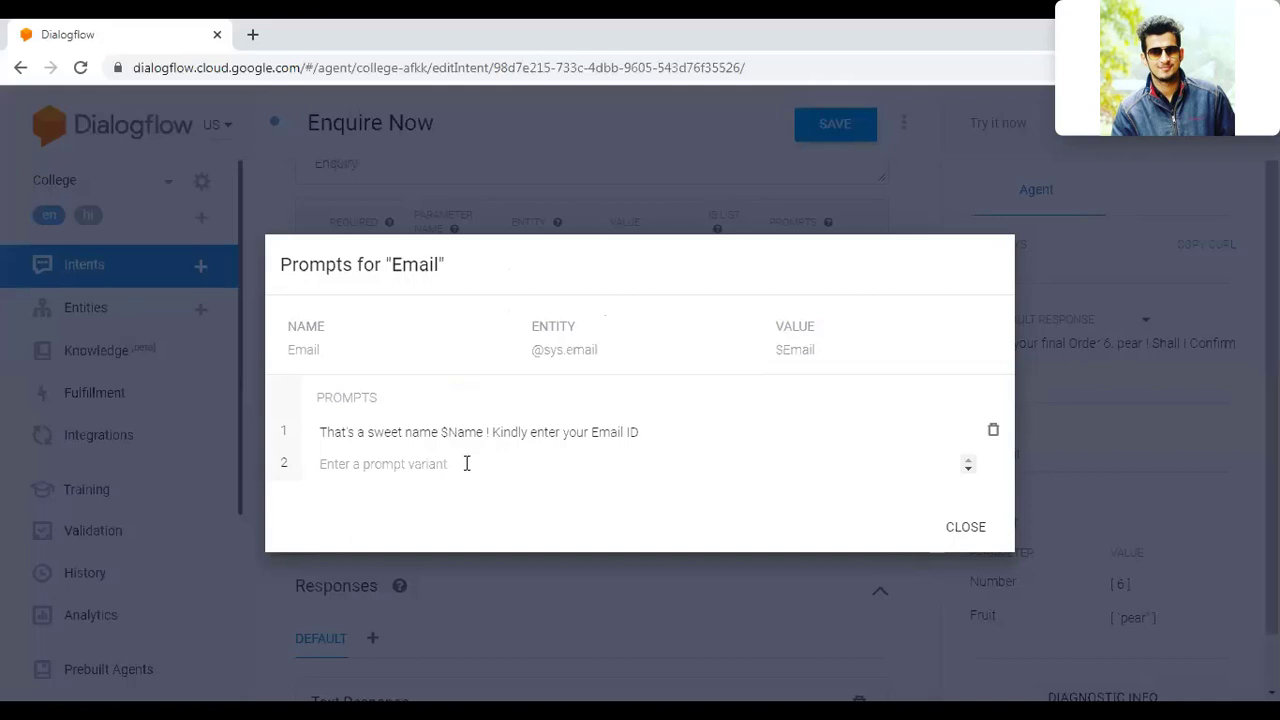
Step: Close the Email prompts, then review the MobileNumber prompt and the Query prompt 'Perfect $Name ! Please let me know your Query !'
{"action": "left_click", "coordinate": [962, 522]}
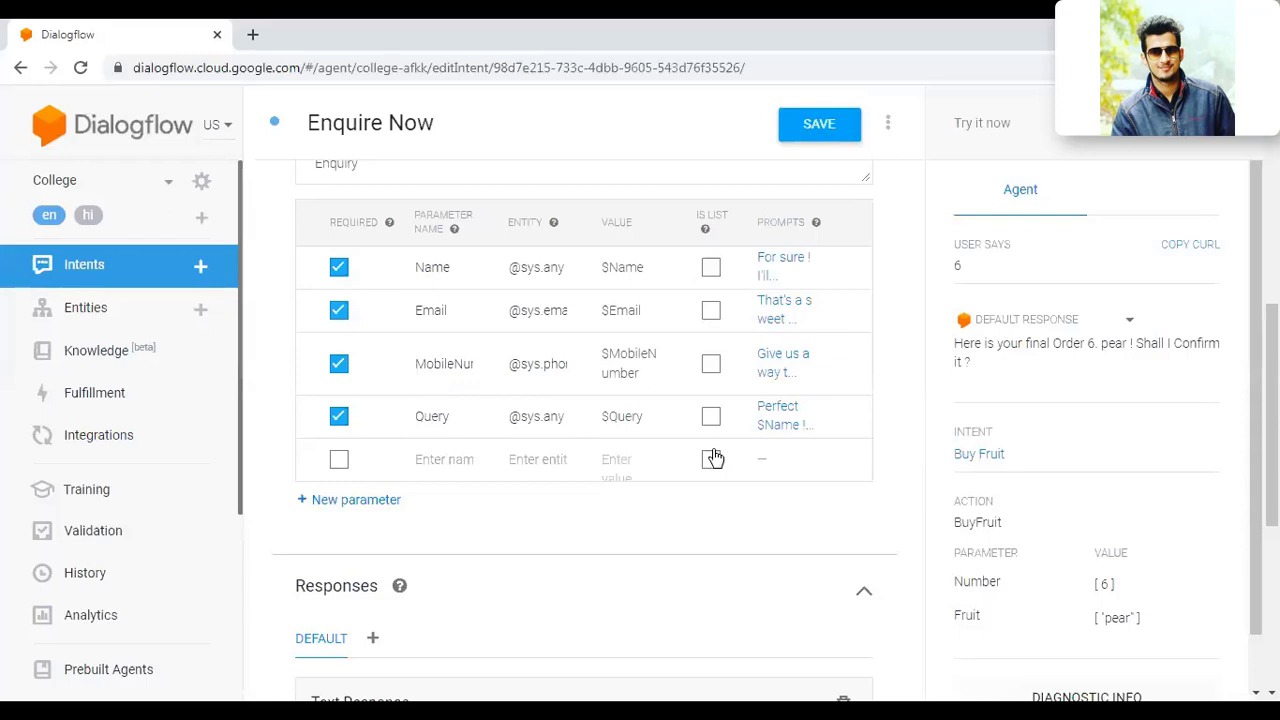
{"action": "left_click", "coordinate": [778, 367]}
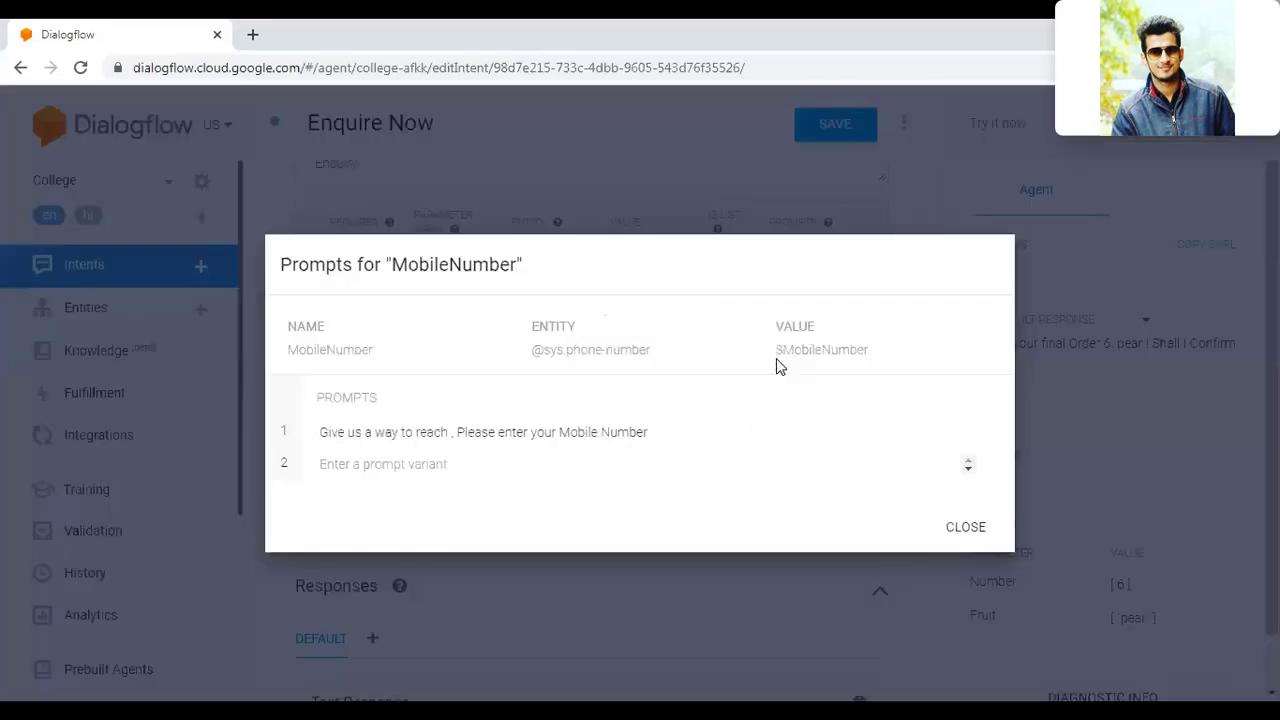
{"action": "left_click", "coordinate": [978, 532]}
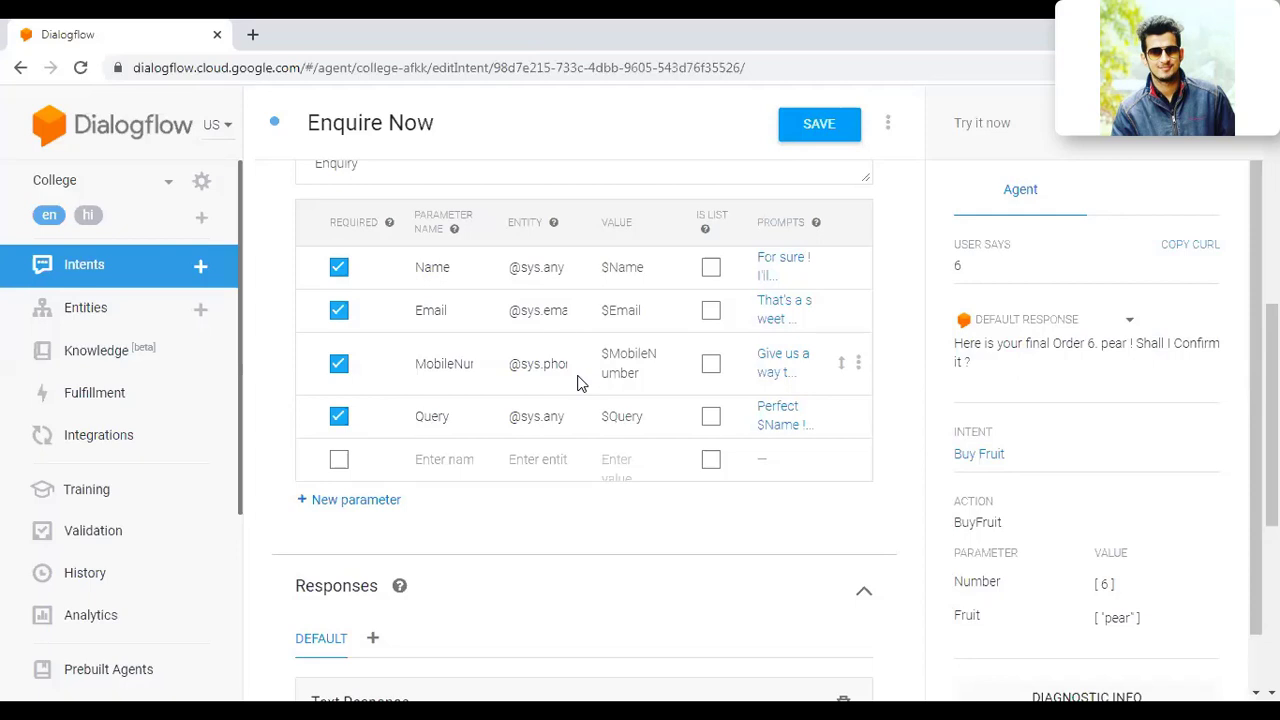
{"action": "left_click", "coordinate": [769, 430]}
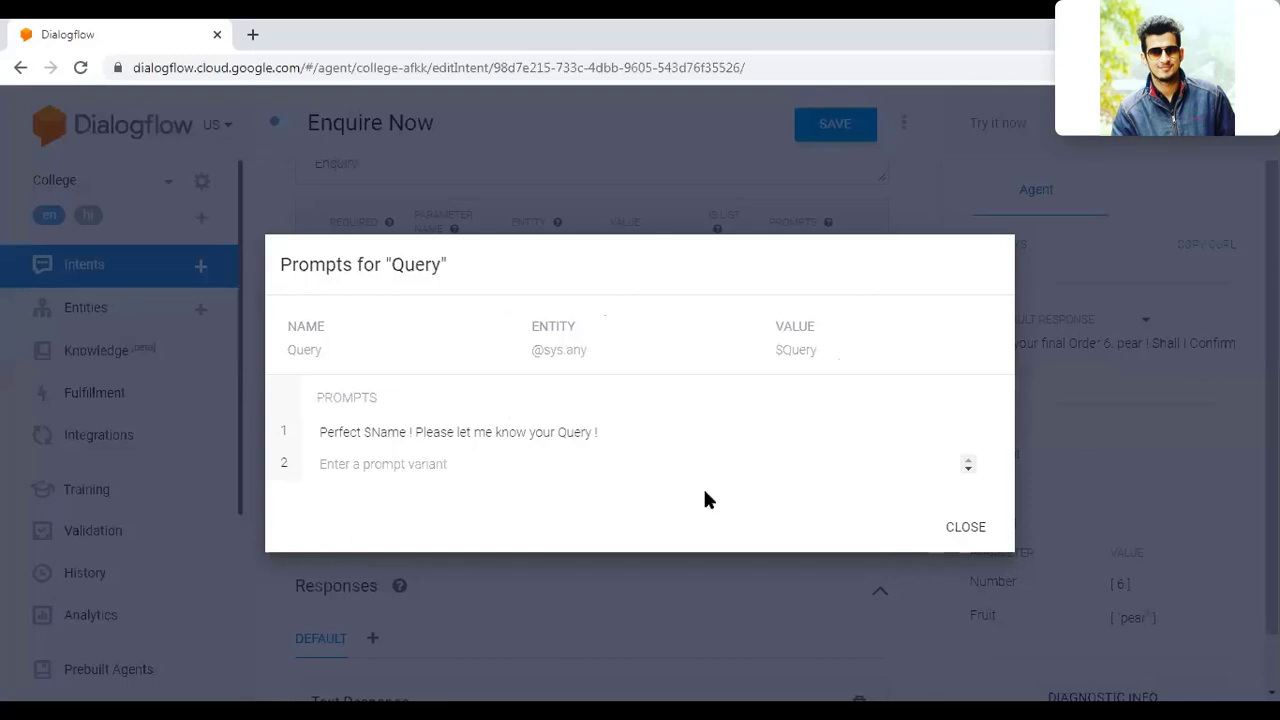
{"action": "left_click", "coordinate": [955, 527]}
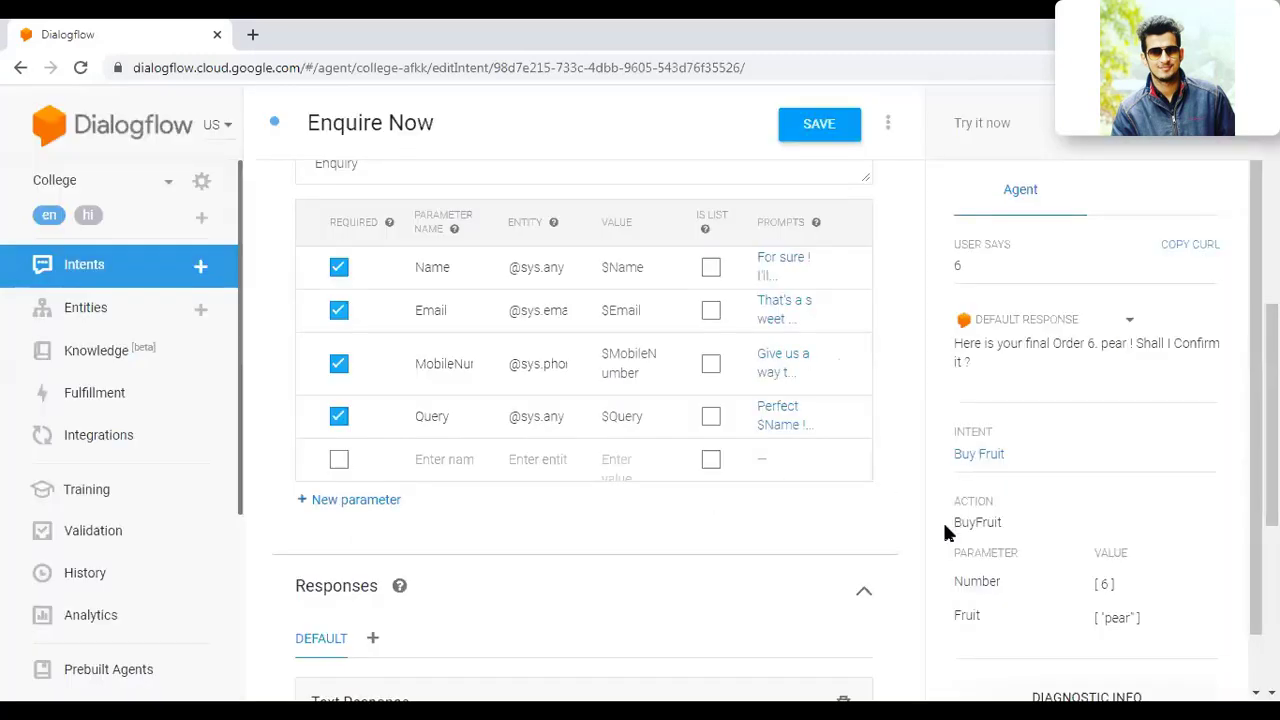
Step: Add the variant 'Thanks a lot for your answers $Name' to the first Text Response and save the intent
{"action": "scroll", "coordinate": [899, 521], "scroll_direction": "down", "scroll_amount": 2}
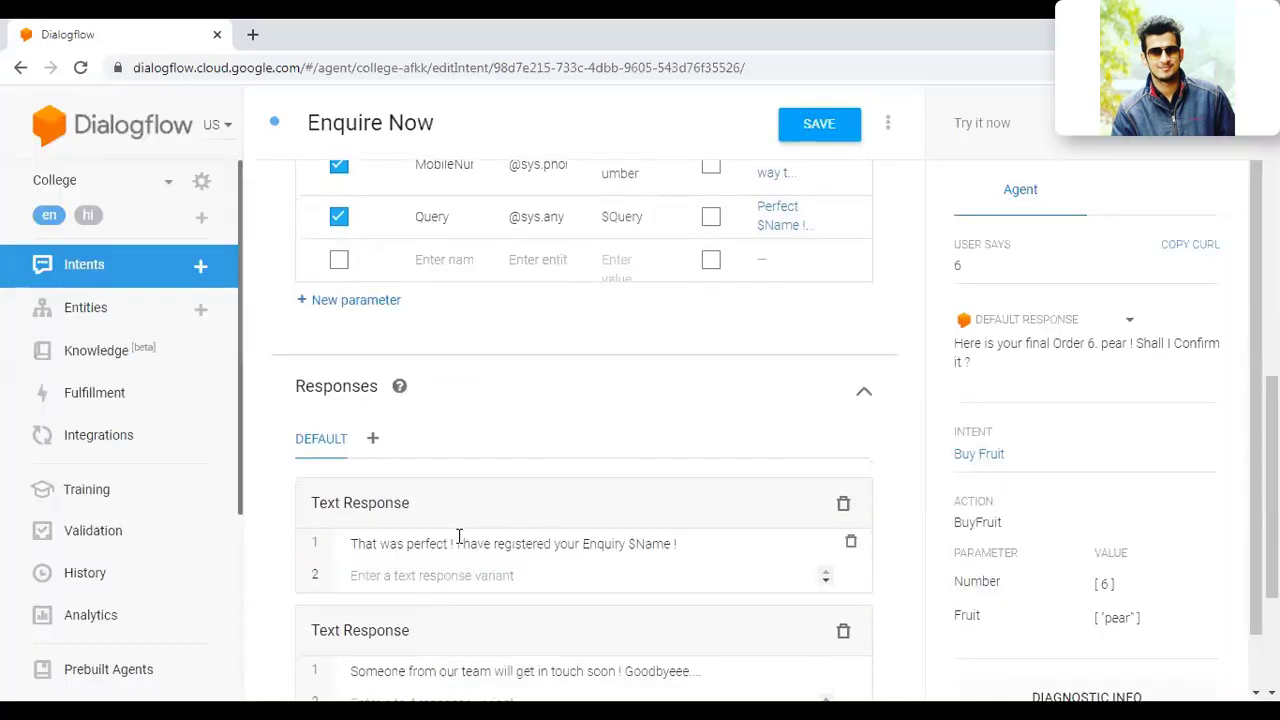
{"action": "scroll", "coordinate": [567, 498], "scroll_direction": "down", "scroll_amount": 1}
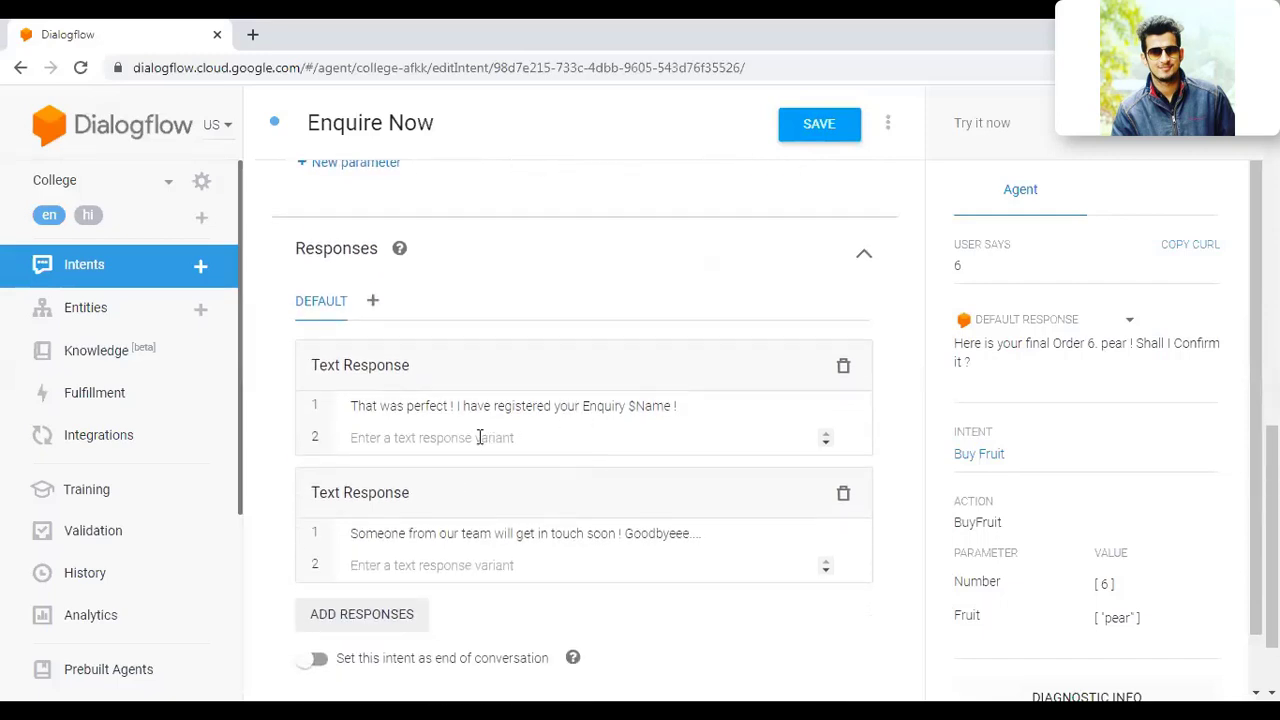
{"action": "left_click", "coordinate": [420, 441]}
{"action": "type", "text": "Thank"}
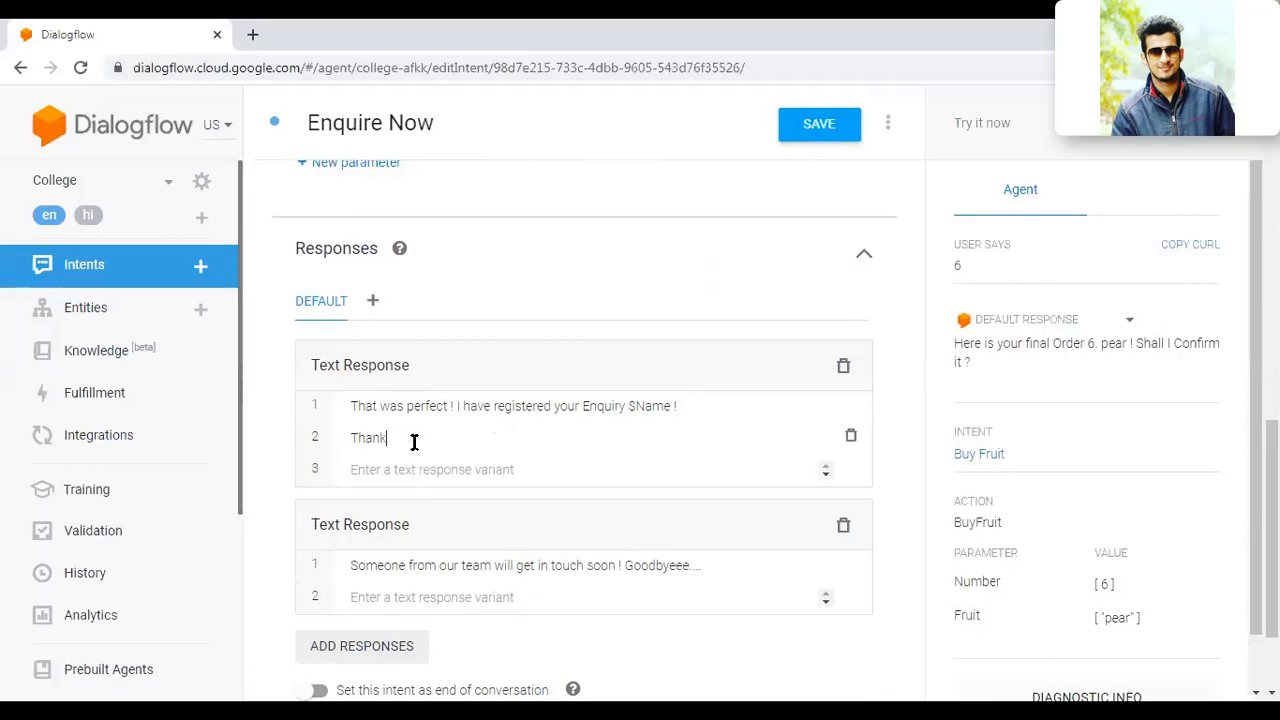
{"action": "type", "text": "s a lot for your answe"}
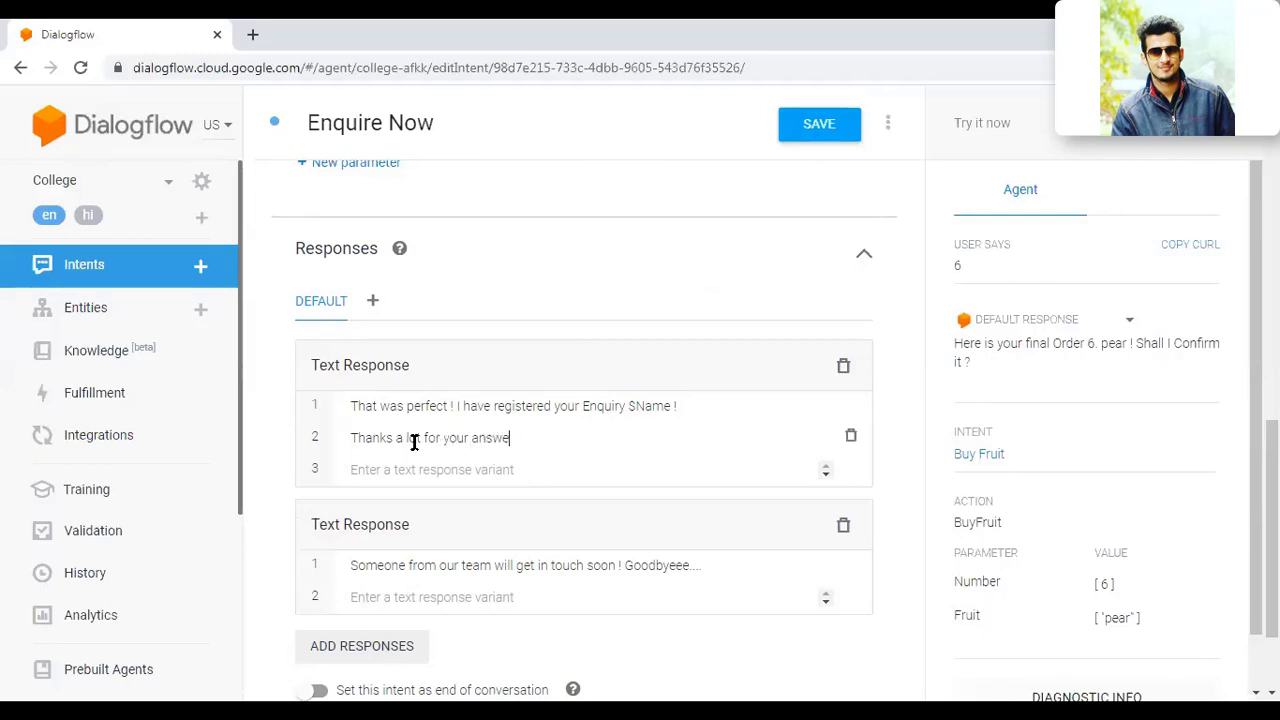
{"action": "type", "text": "rs $Name"}
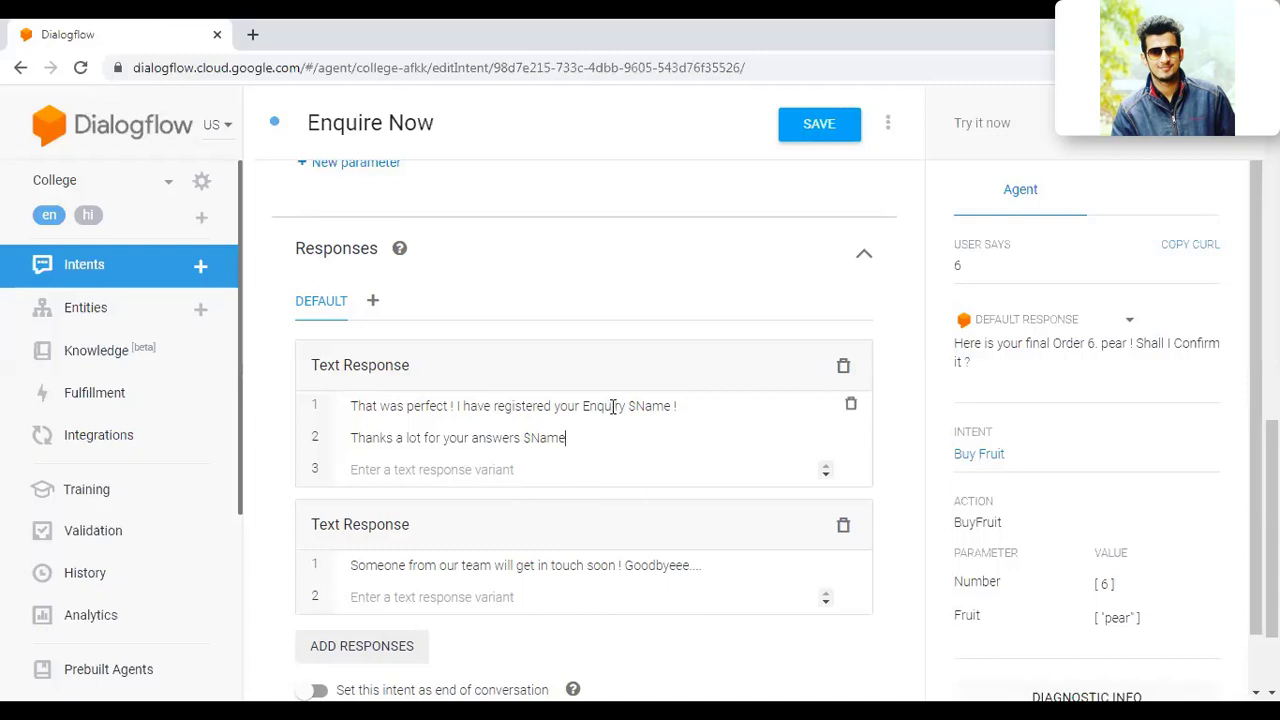
{"action": "left_click", "coordinate": [820, 138]}
Step: Send 'Enquire now' as a test phrase in the Try it now simulator
{"action": "left_click", "coordinate": [970, 122]}
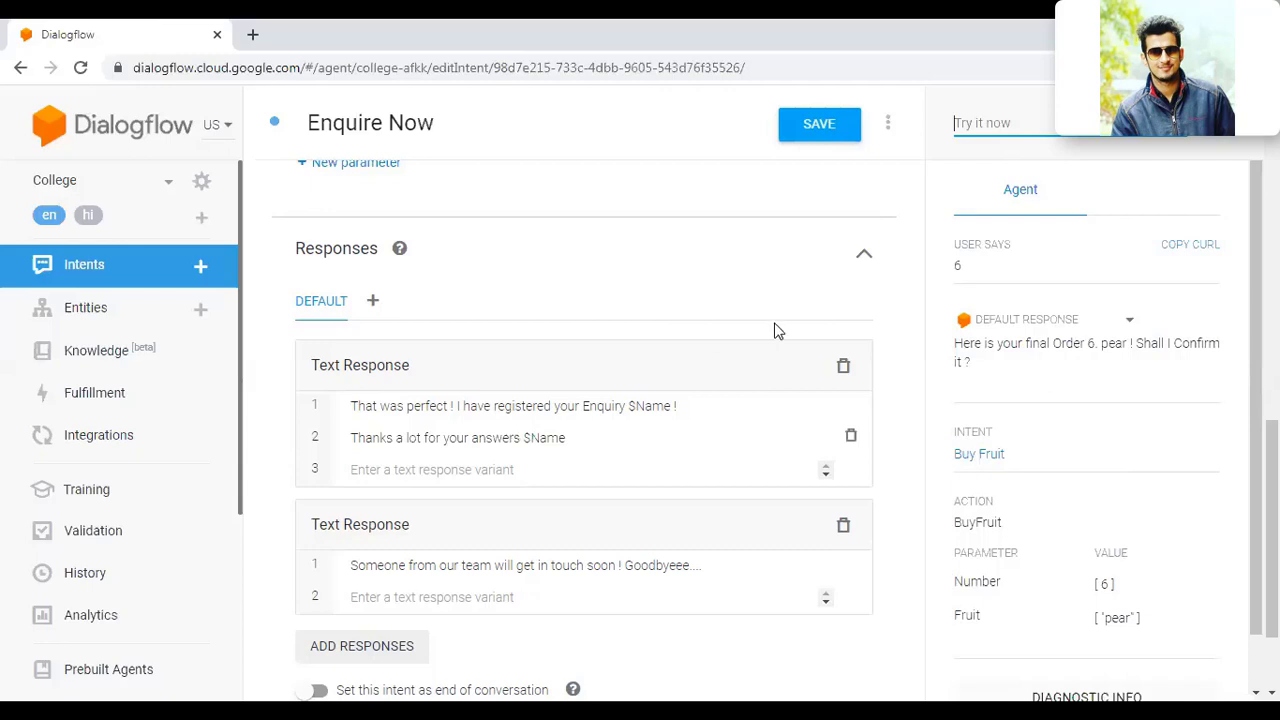
{"action": "type", "text": "Enquire now"}
{"action": "key", "text": "Return"}
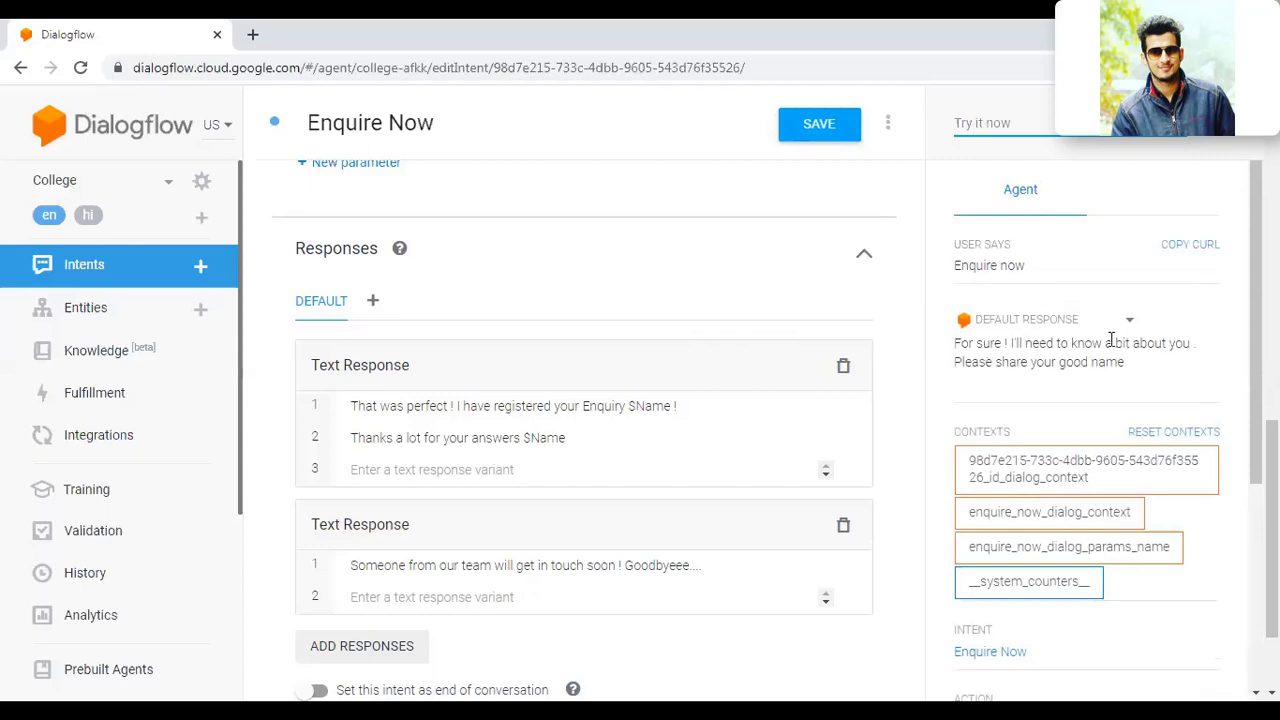
Step: Answer the name prompt with a test name and check the Name parameter is captured
{"action": "key", "text": "Down"}
{"action": "type", "text": "G"}
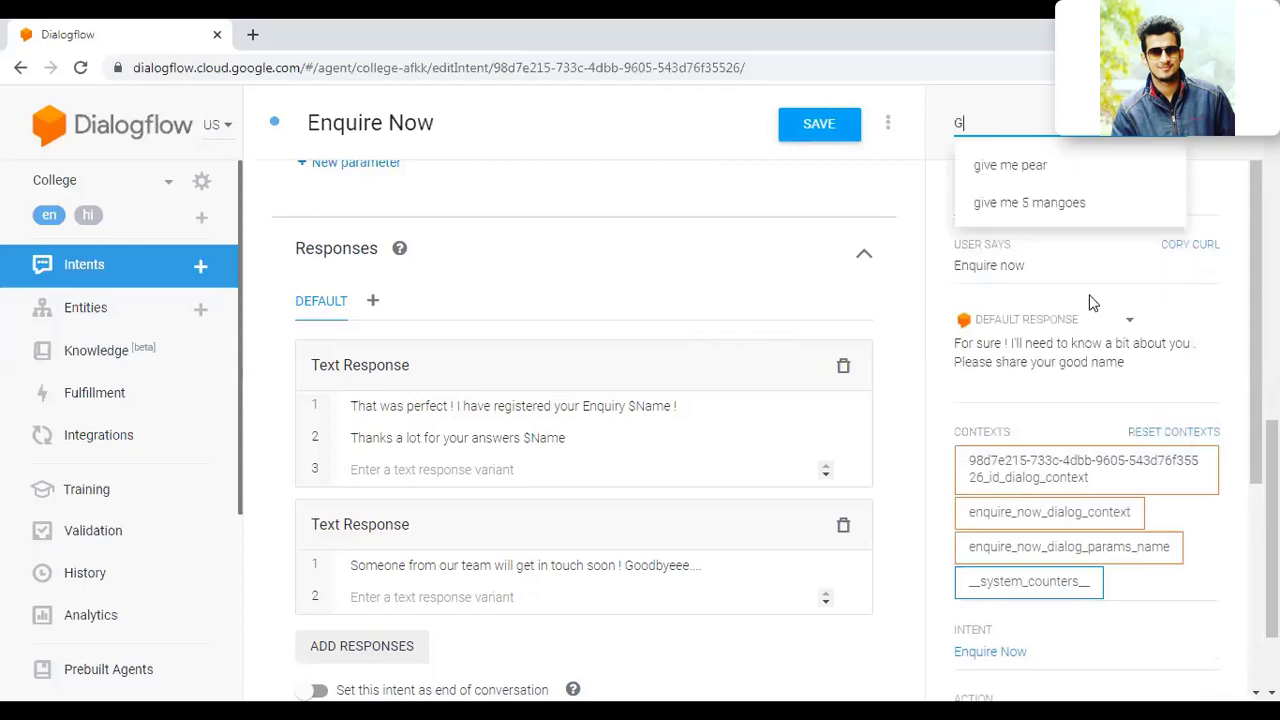
{"action": "type", "text": "autam"}
{"action": "key", "text": "Return"}
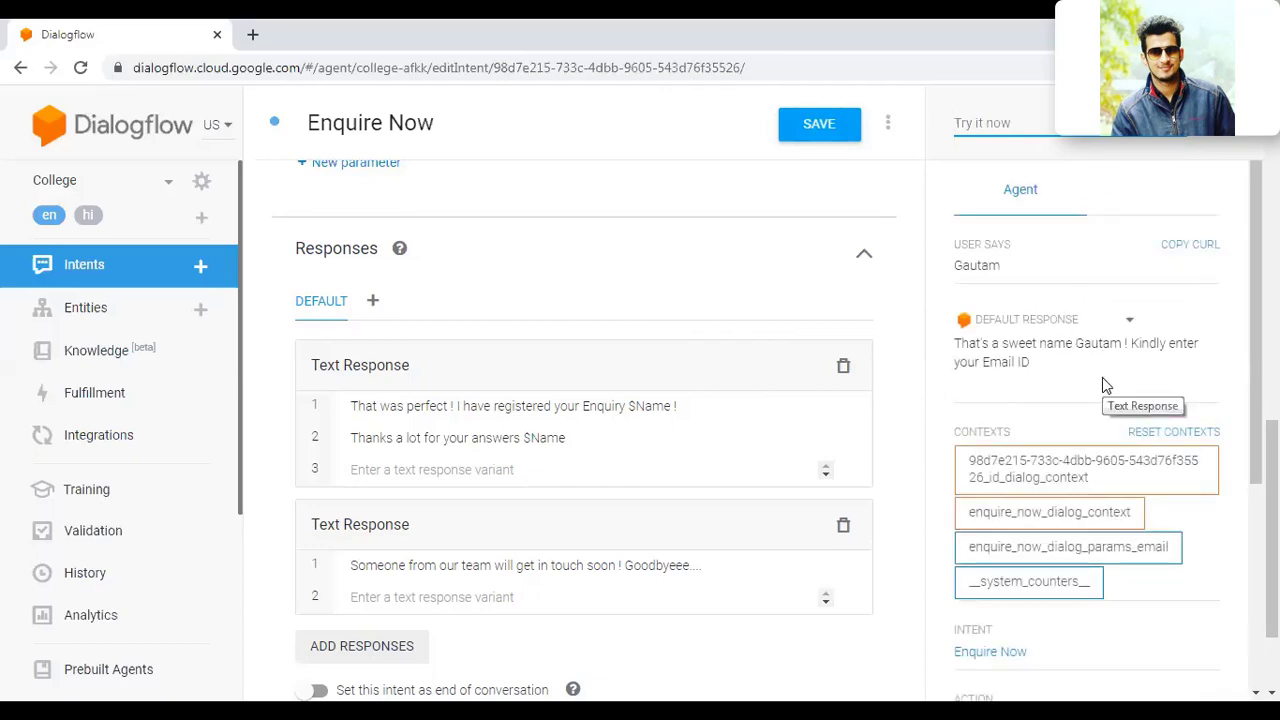
{"action": "scroll", "coordinate": [1102, 377], "scroll_direction": "down", "scroll_amount": 3}
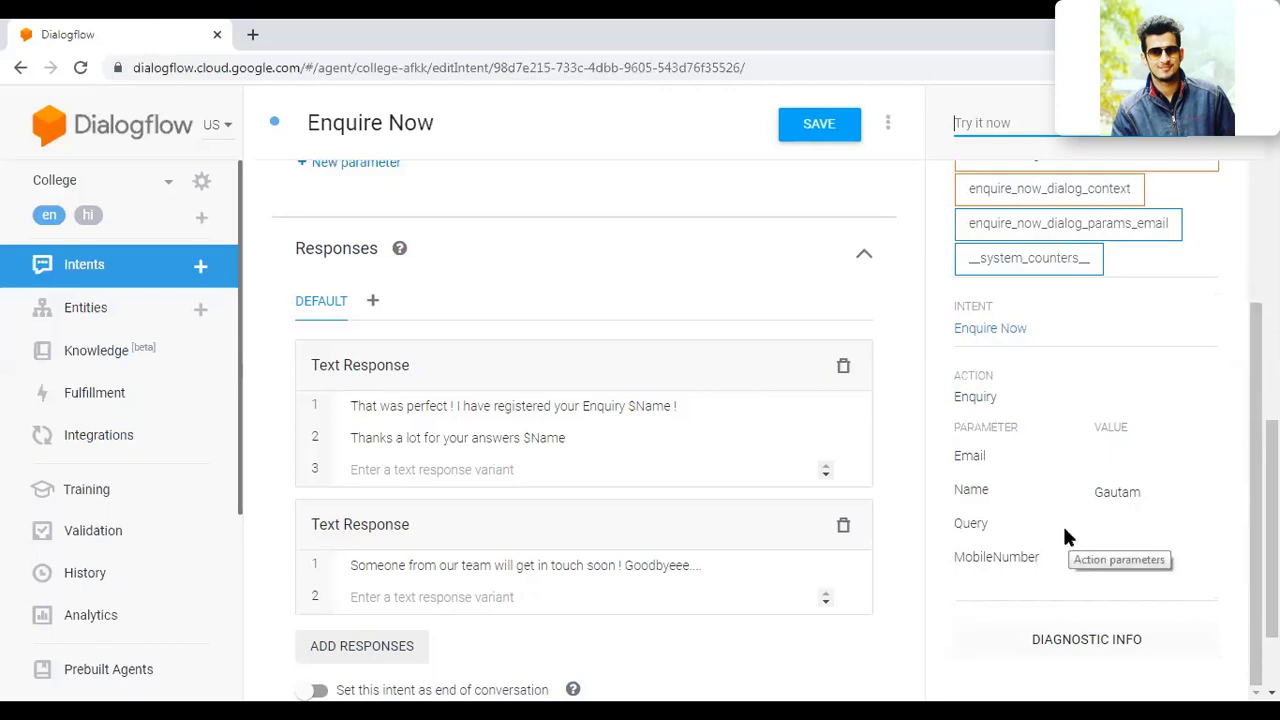
{"action": "scroll", "coordinate": [908, 384], "scroll_direction": "up", "scroll_amount": 3}
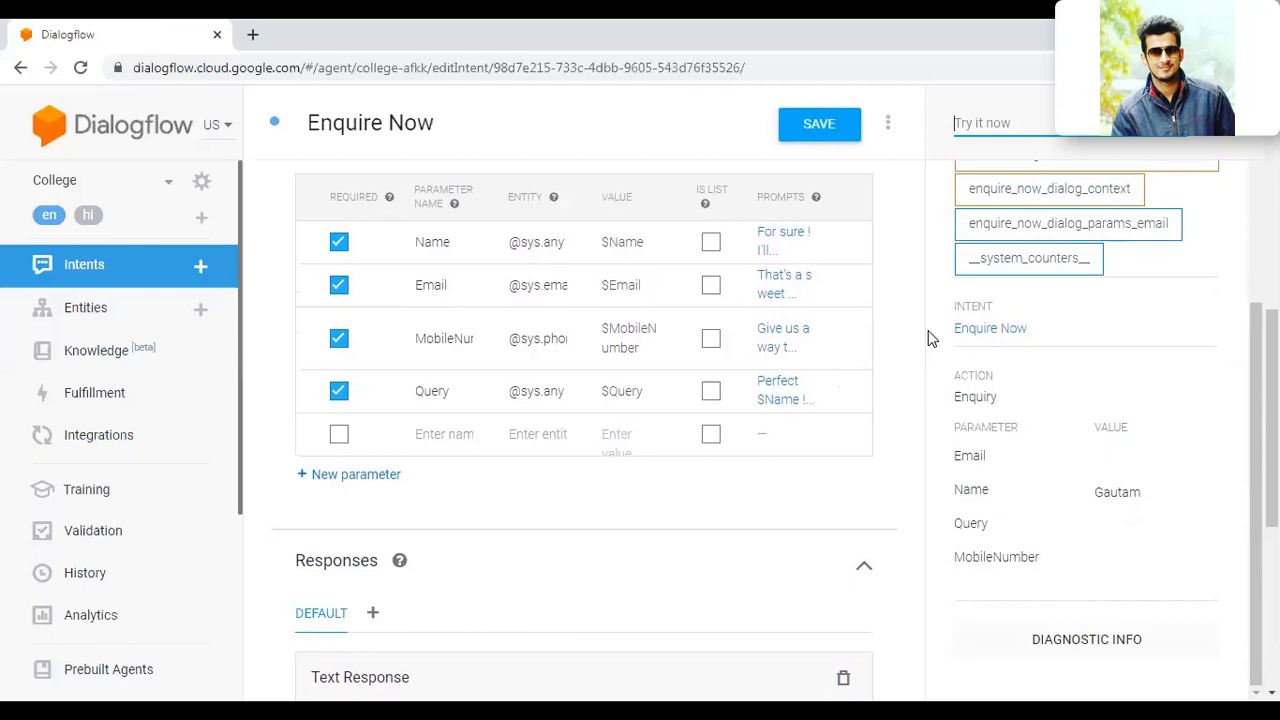
Step: Answer with a test email address, a mobile number and the query 'My query is so and so'
{"action": "scroll", "coordinate": [930, 338], "scroll_direction": "up", "scroll_amount": 3}
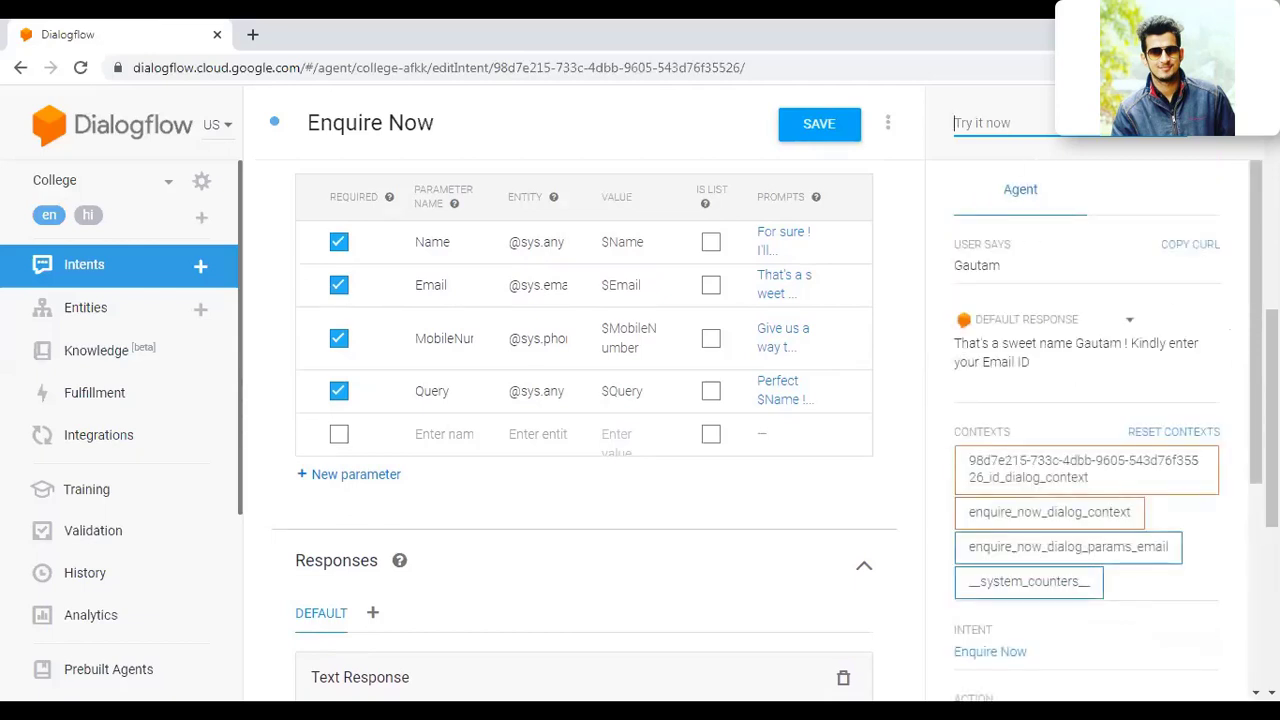
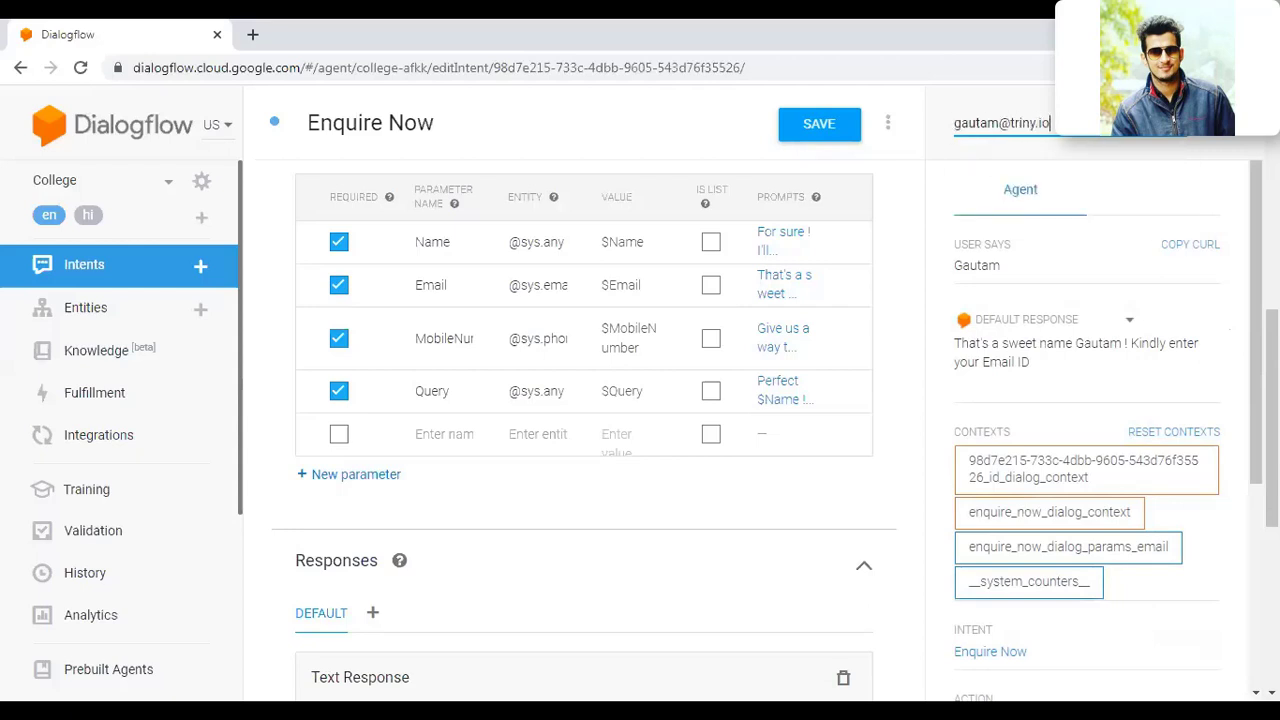
{"action": "key", "text": "Return"}
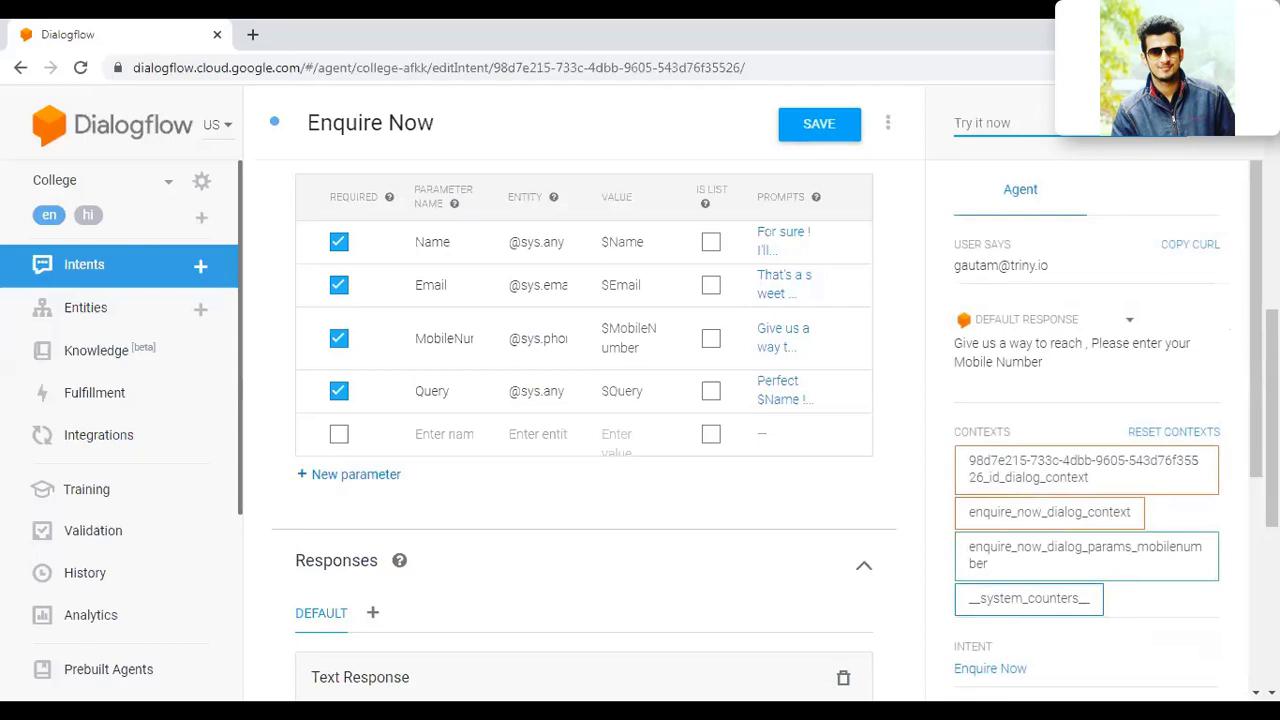
{"action": "key", "text": "Return"}
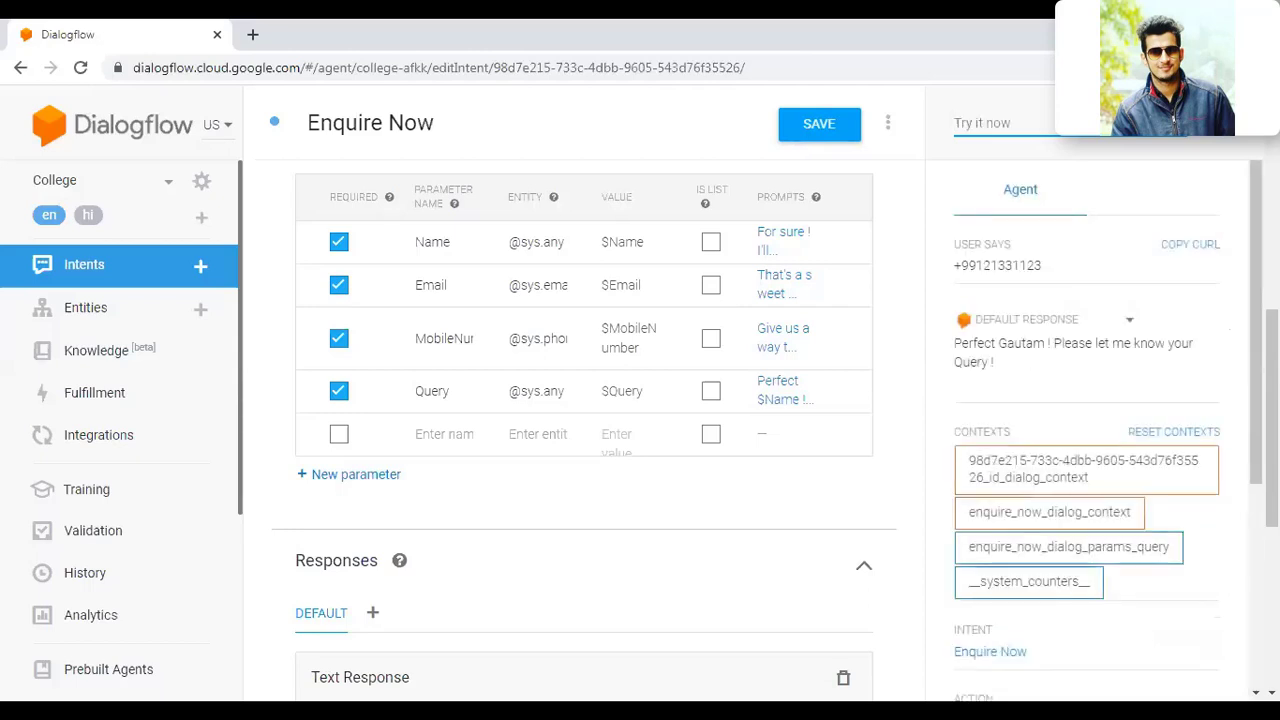
{"action": "type", "text": "My"}
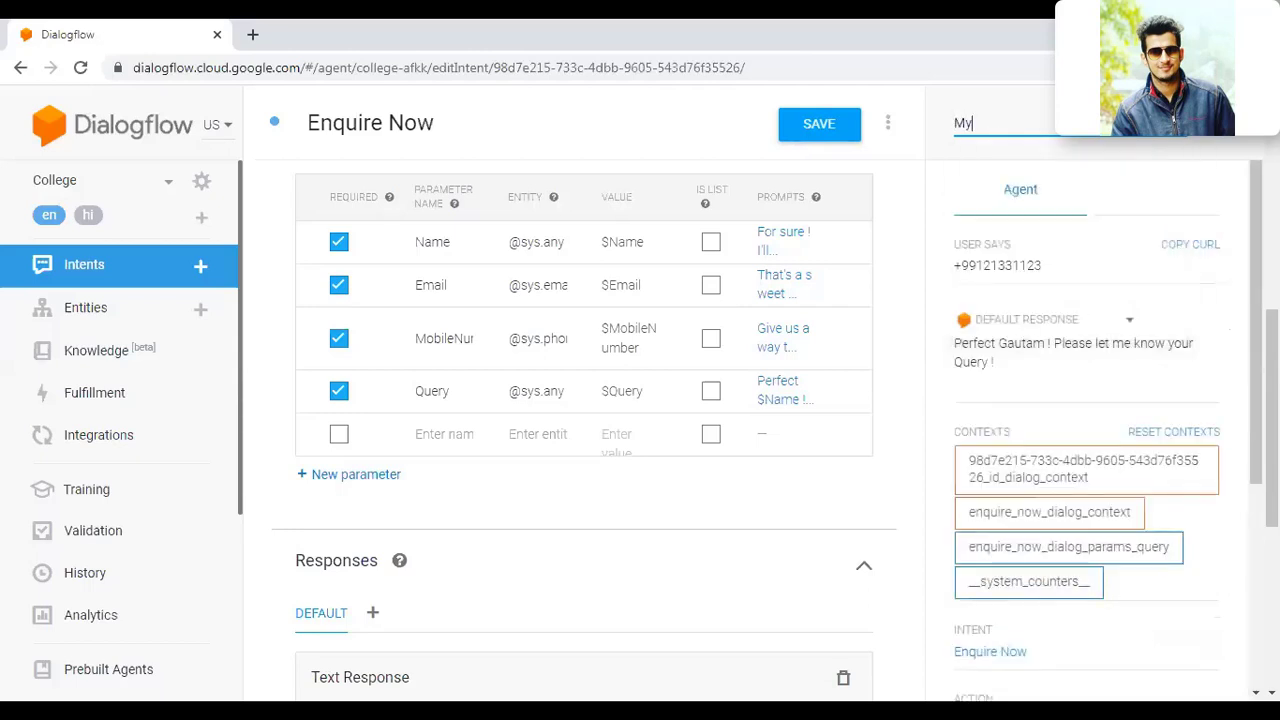
{"action": "type", "text": " query is so and so"}
{"action": "key", "text": "Return"}
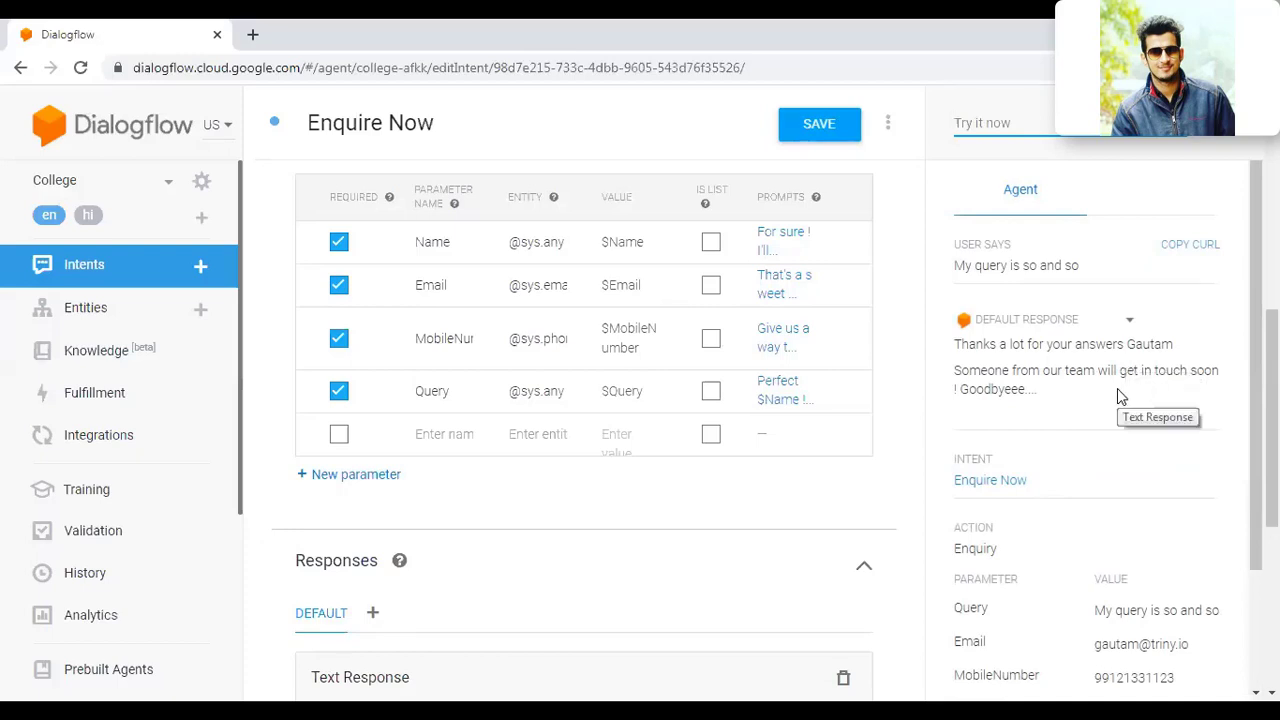
{"action": "scroll", "coordinate": [1100, 400], "scroll_direction": "down", "scroll_amount": 1}
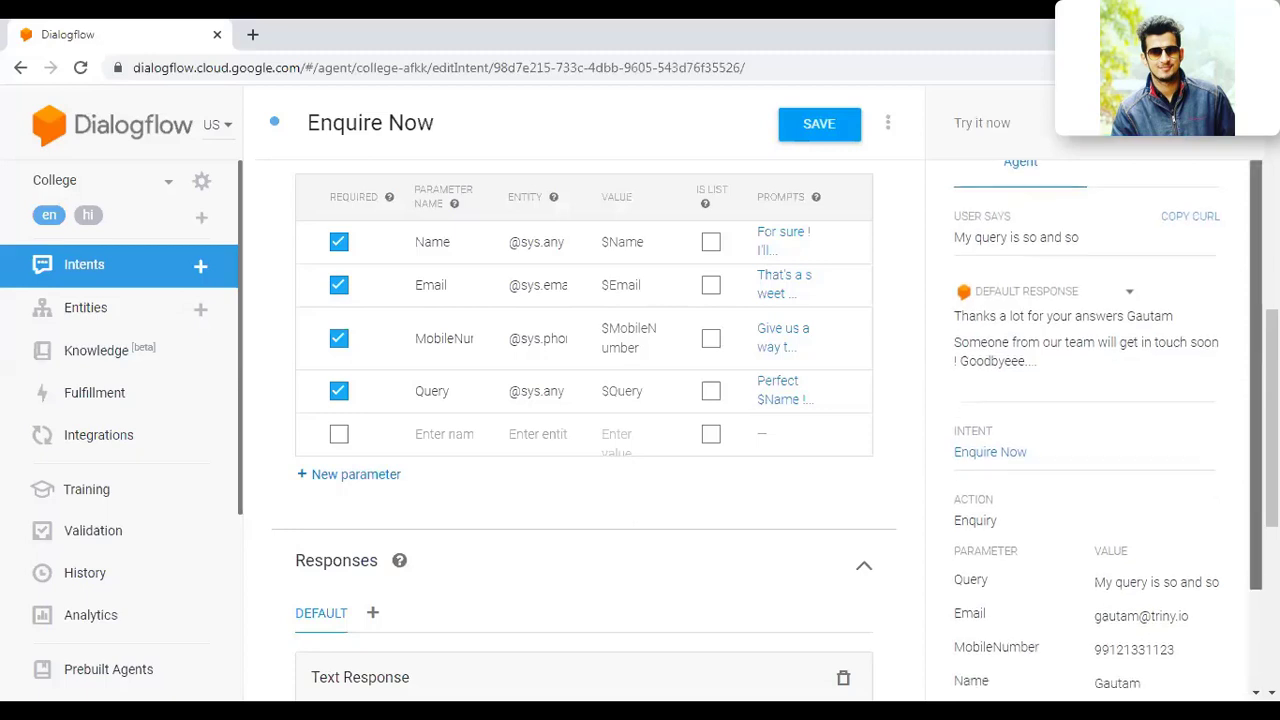
{"action": "scroll", "coordinate": [584, 420], "scroll_direction": "down", "scroll_amount": 2}
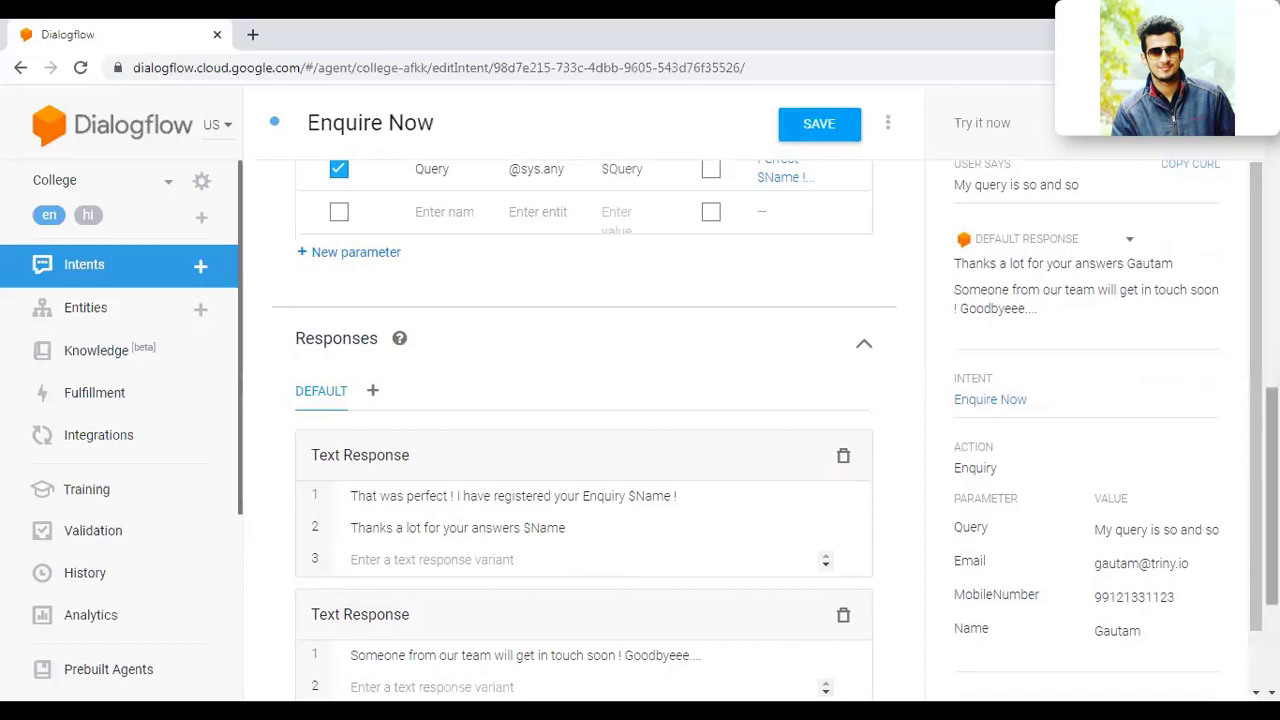
{"action": "scroll", "coordinate": [1100, 420], "scroll_direction": "down", "scroll_amount": 1}
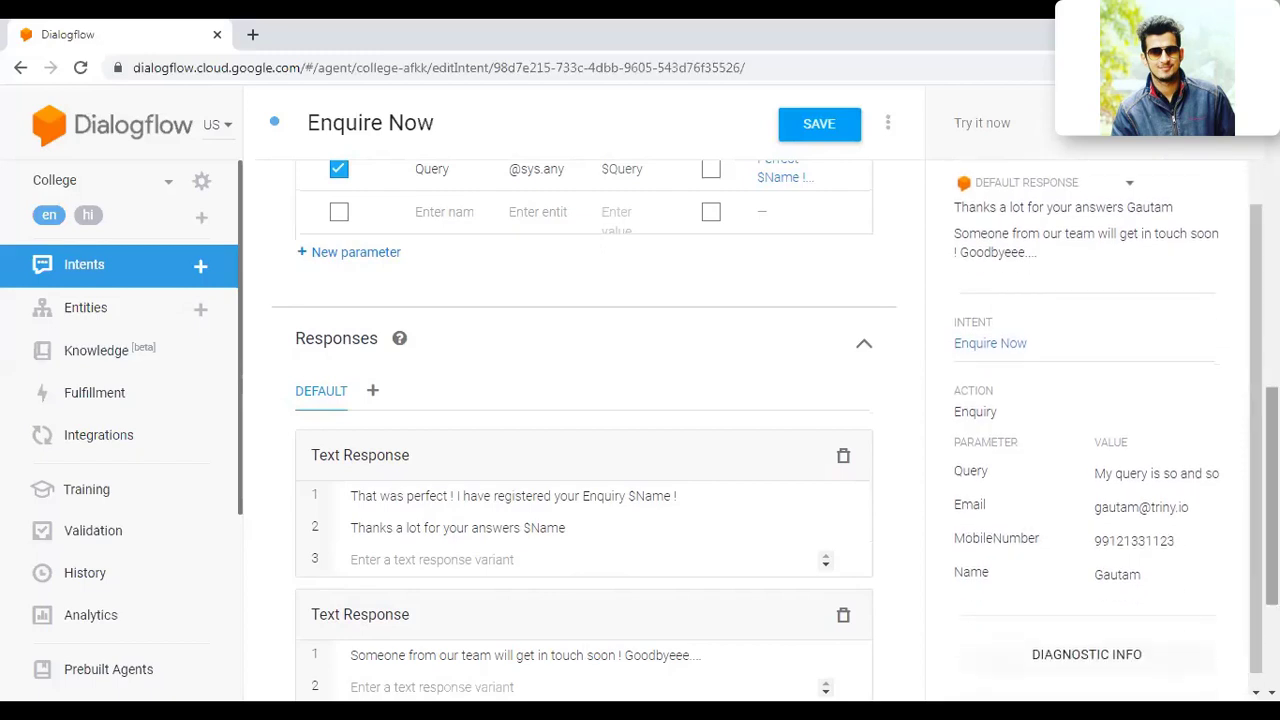